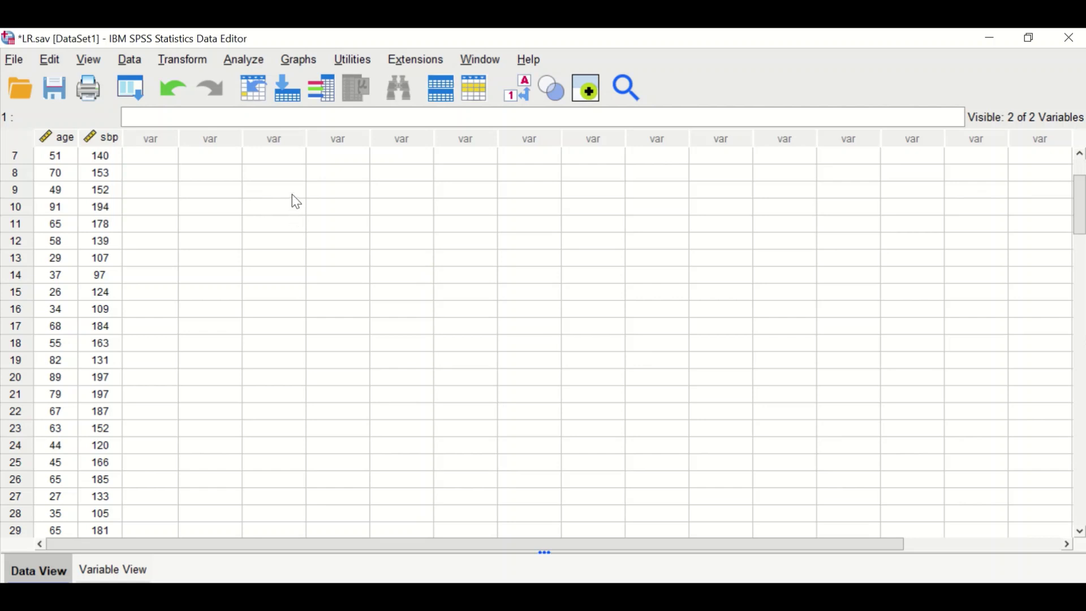
Step: Set up a linear regression with sbp as the dependent variable and age as the independent variable
{"action": "left_click", "coordinate": [252, 60]}
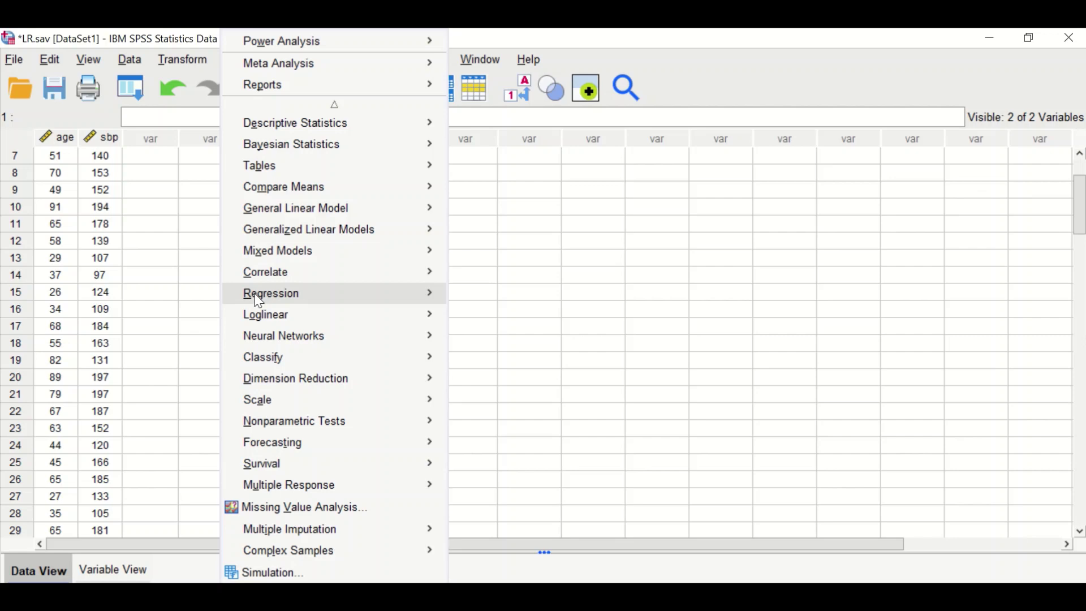
{"action": "mouse_move", "coordinate": [259, 301]}
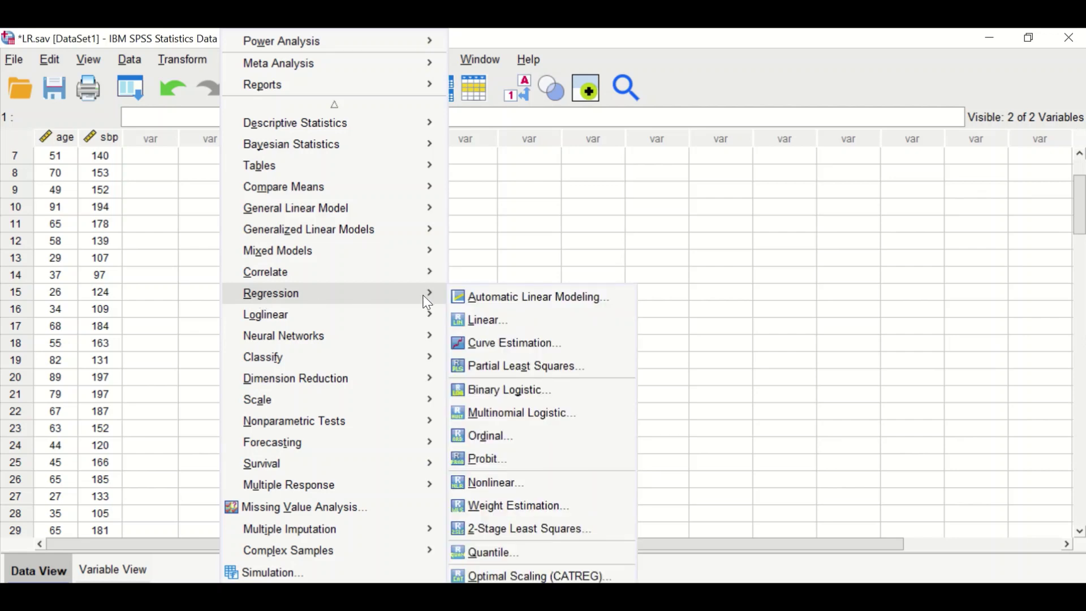
{"action": "left_click", "coordinate": [494, 322]}
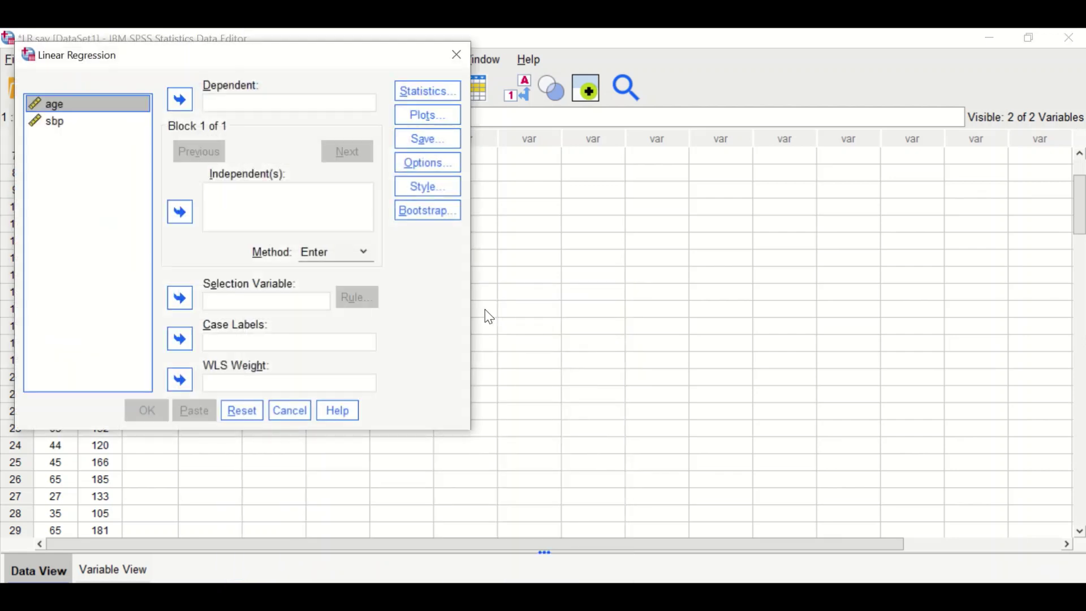
{"action": "left_click_drag", "start_coordinate": [259, 62], "coordinate": [247, 50]}
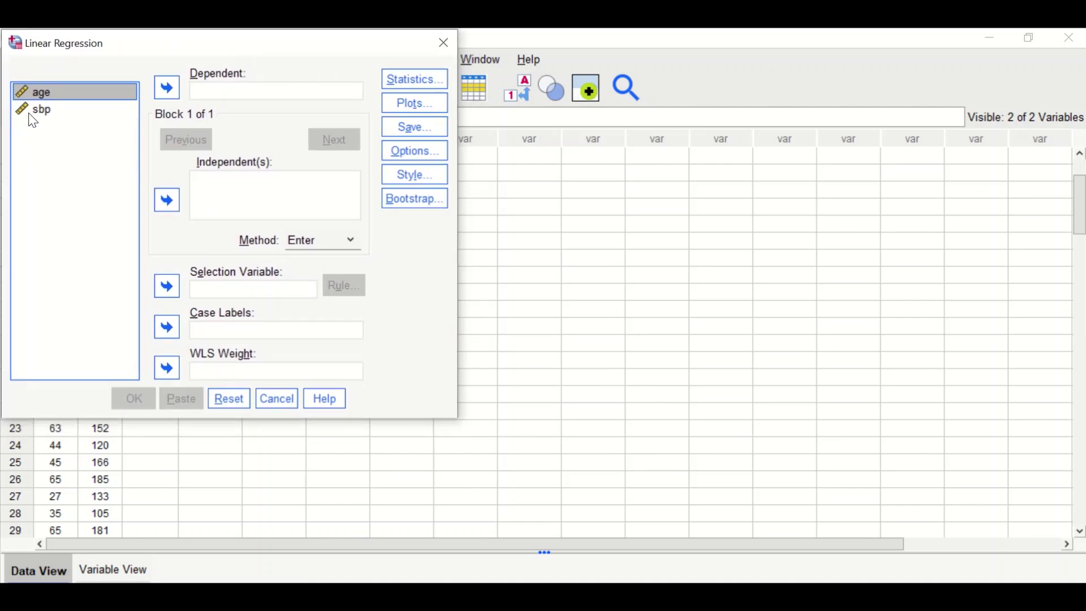
{"action": "left_click_drag", "start_coordinate": [35, 109], "coordinate": [218, 92]}
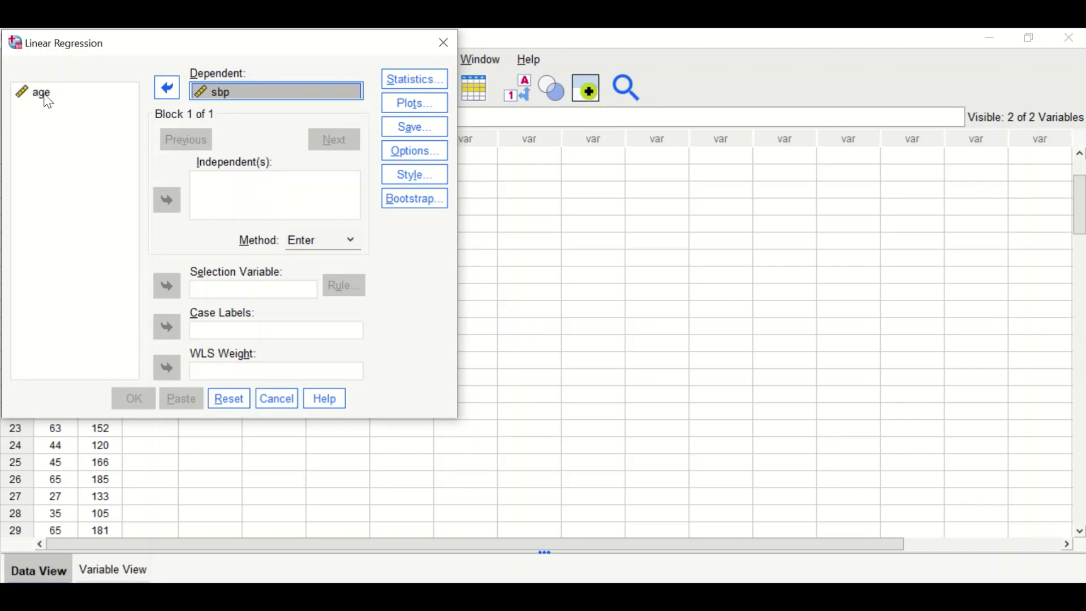
{"action": "left_click_drag", "start_coordinate": [44, 95], "coordinate": [225, 187]}
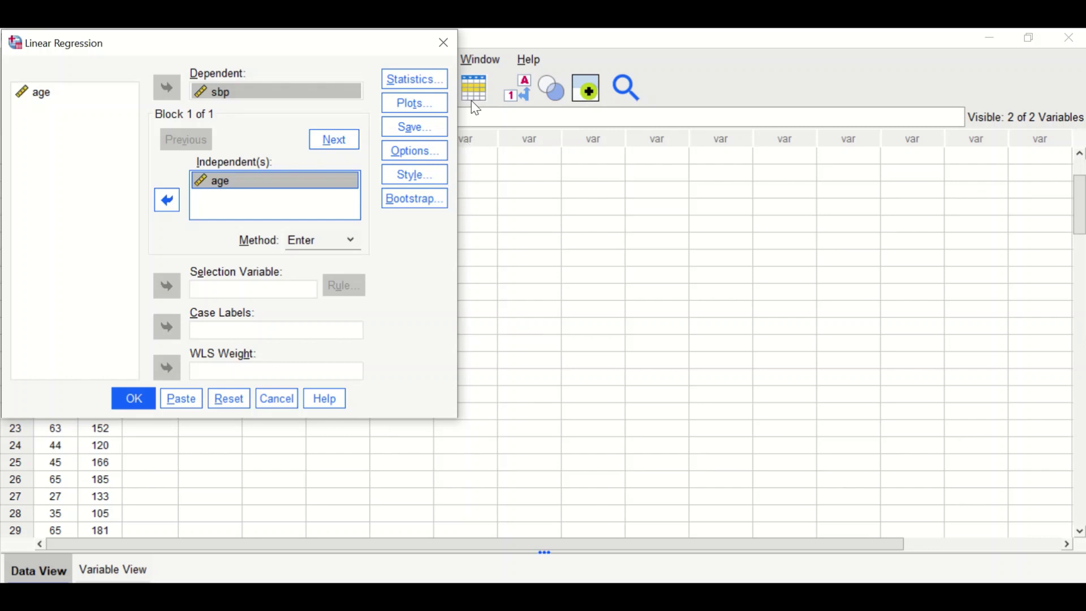
Step: Add R squared change, descriptives, part and partial correlations, collinearity diagnostics and 95% confidence intervals to the regression statistics
{"action": "left_click", "coordinate": [420, 82]}
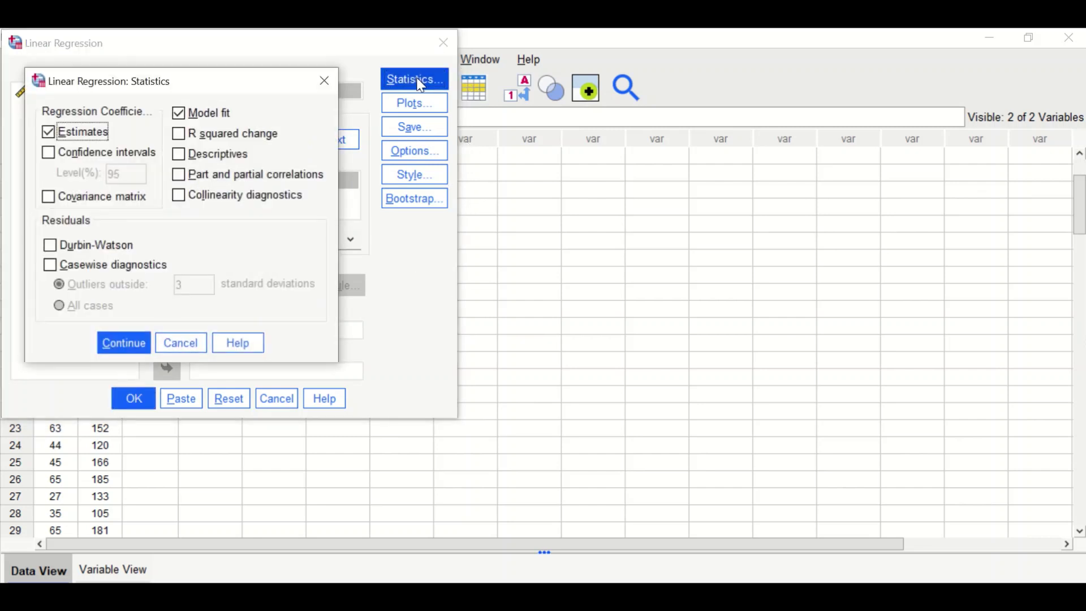
{"action": "left_click", "coordinate": [184, 135]}
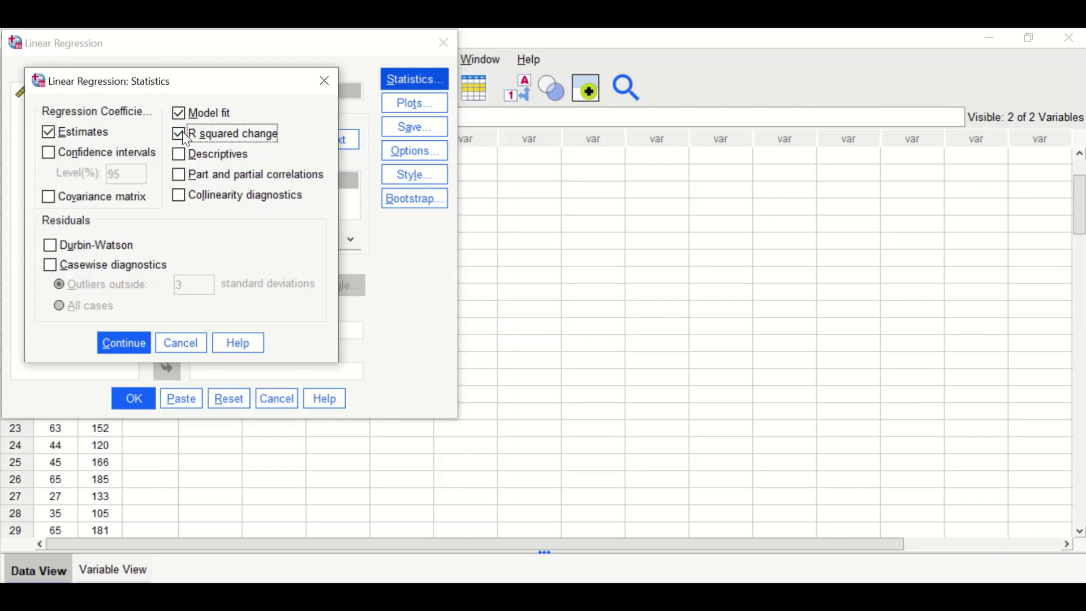
{"action": "left_click", "coordinate": [177, 151]}
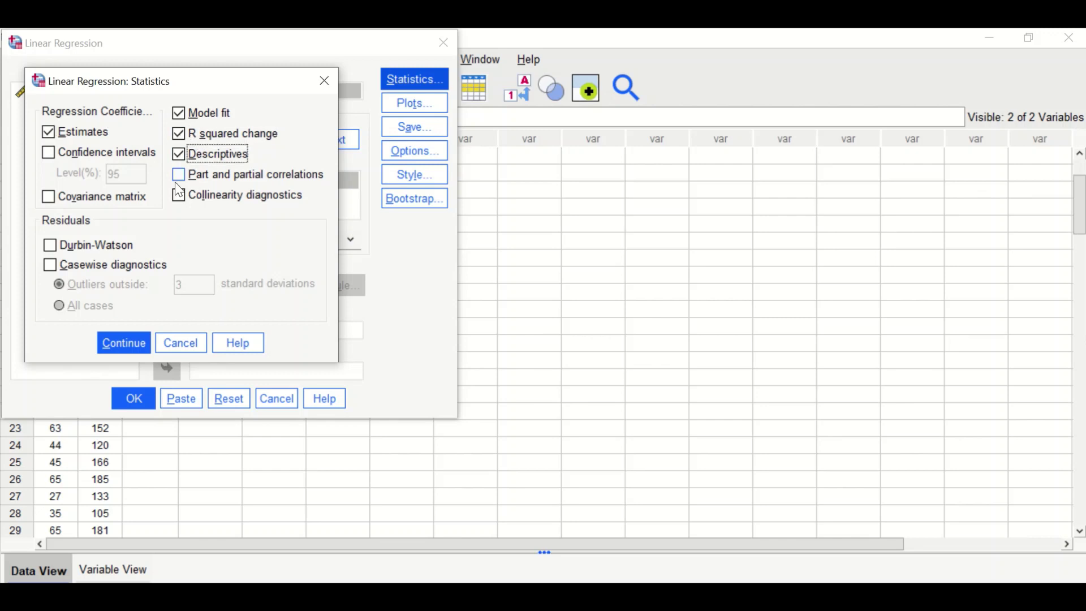
{"action": "left_click", "coordinate": [175, 173]}
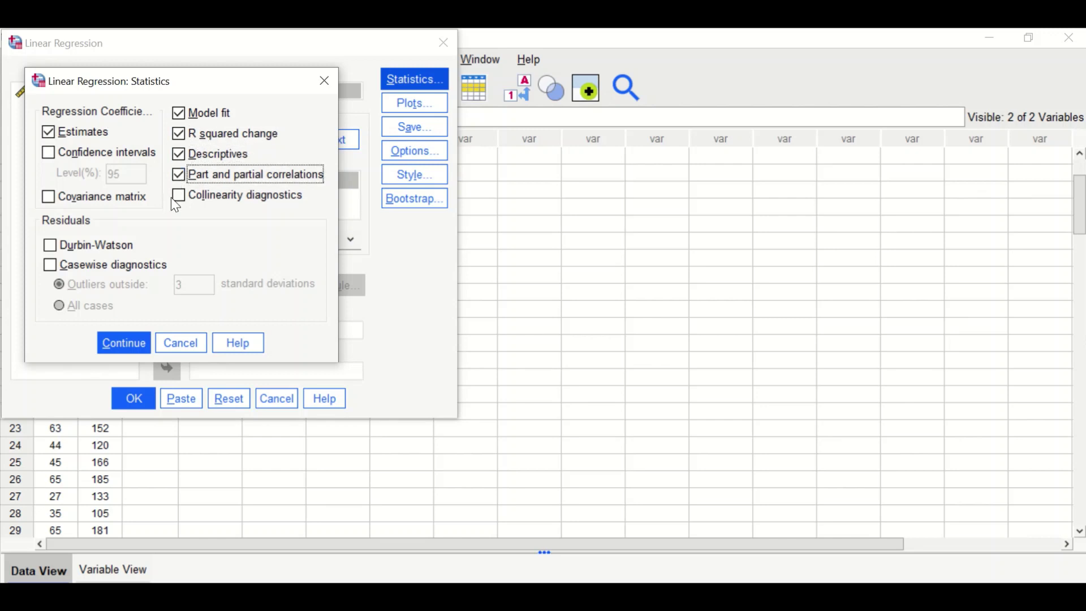
{"action": "left_click", "coordinate": [179, 195]}
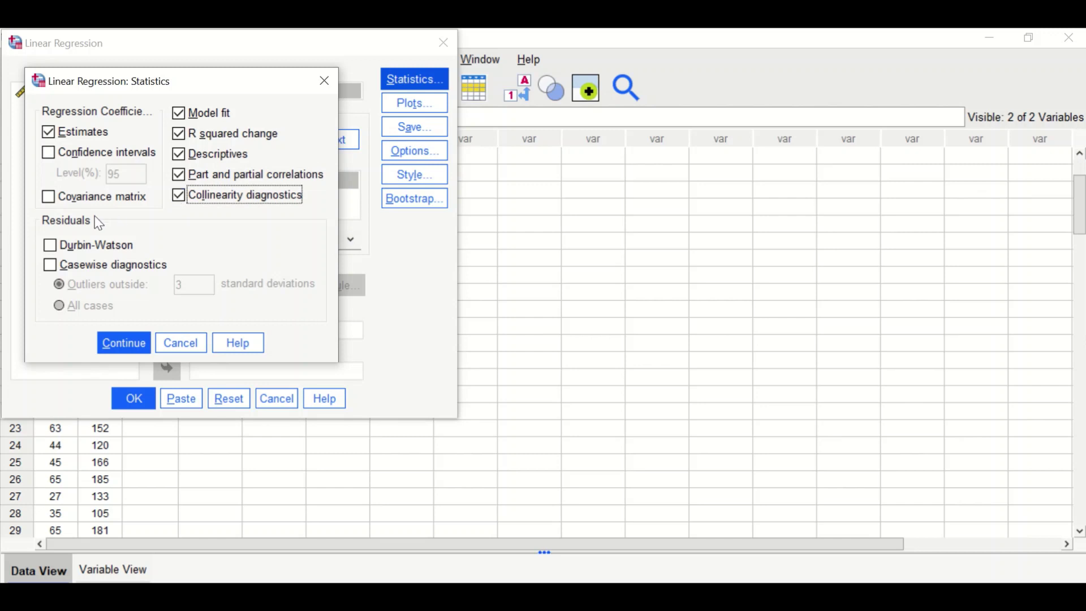
{"action": "left_click", "coordinate": [51, 152]}
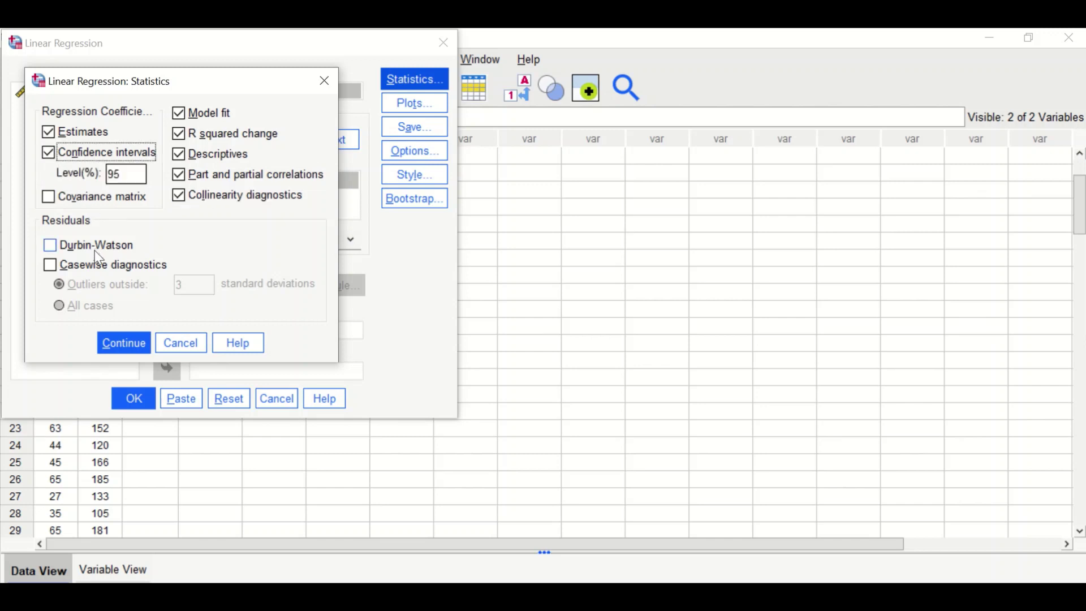
{"action": "left_click", "coordinate": [129, 347]}
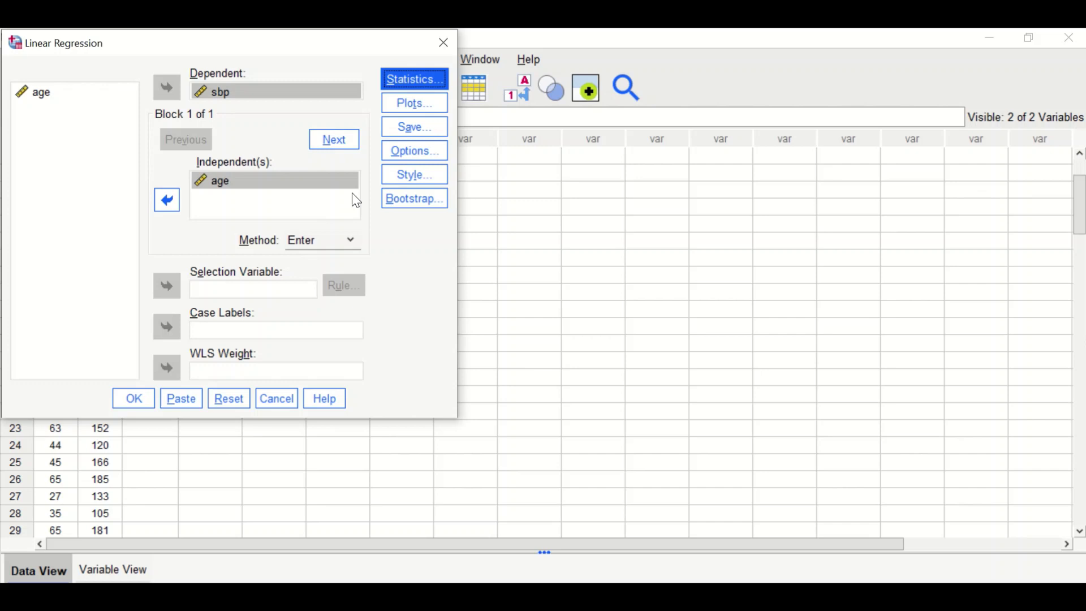
Step: Define a regression scatterplot with *ZRESID on the Y axis and *ZPRED on the X axis
{"action": "left_click", "coordinate": [411, 114]}
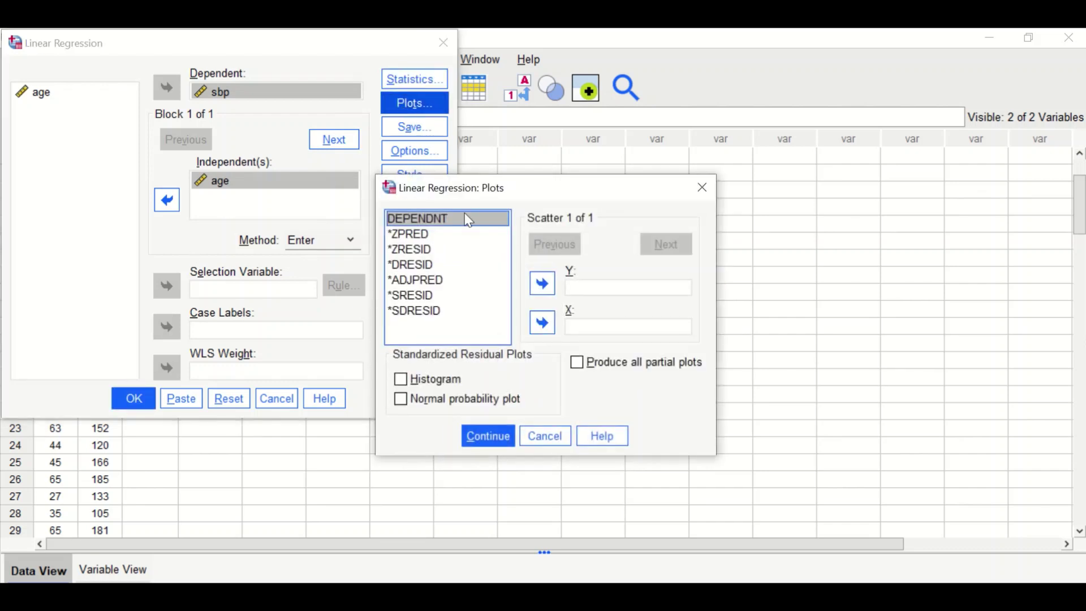
{"action": "left_click_drag", "start_coordinate": [618, 194], "coordinate": [339, 104]}
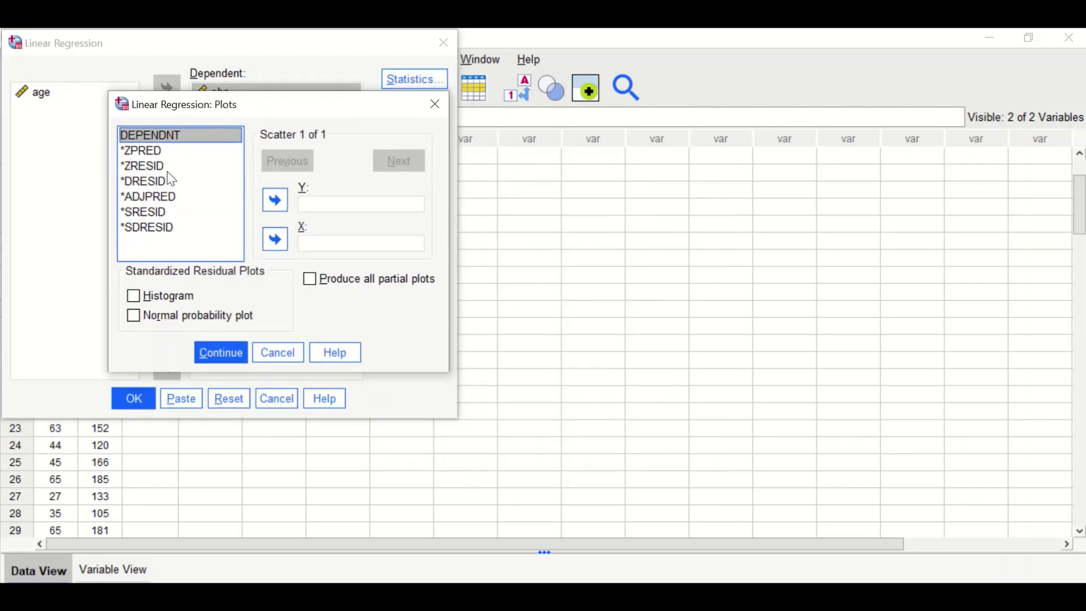
{"action": "left_click_drag", "start_coordinate": [170, 177], "coordinate": [127, 167]}
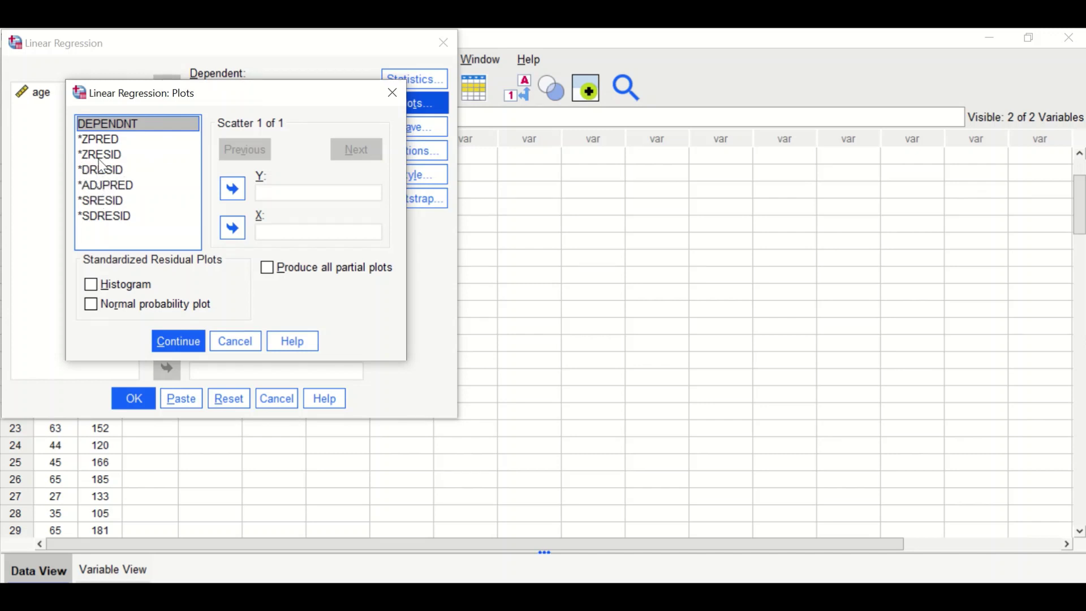
{"action": "left_click_drag", "start_coordinate": [102, 155], "coordinate": [283, 190]}
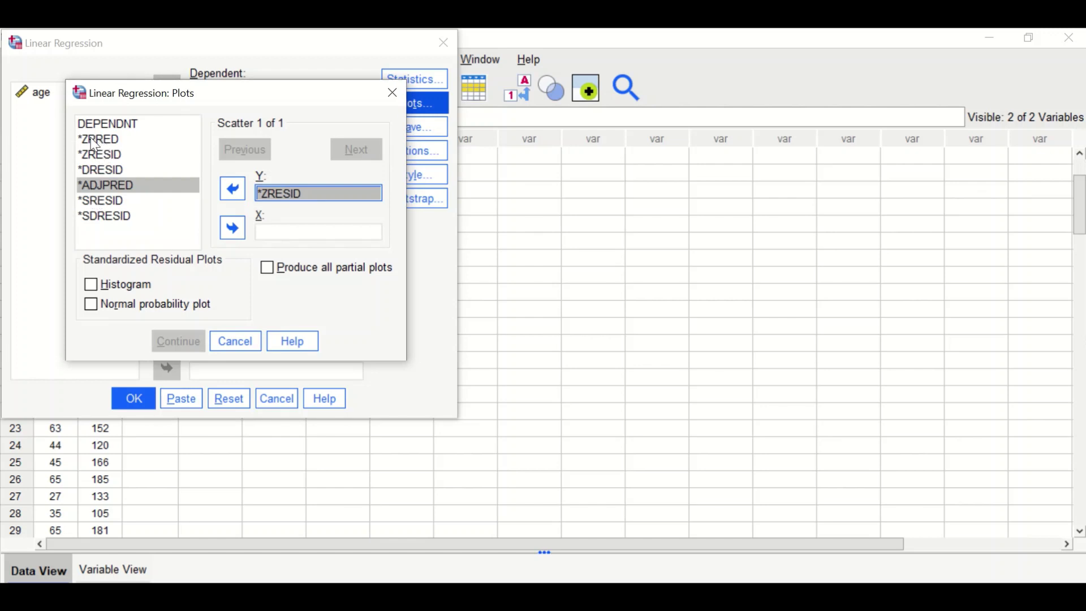
{"action": "key", "text": "shift+Tab"}
{"action": "left_click_drag", "start_coordinate": [95, 144], "coordinate": [275, 239]}
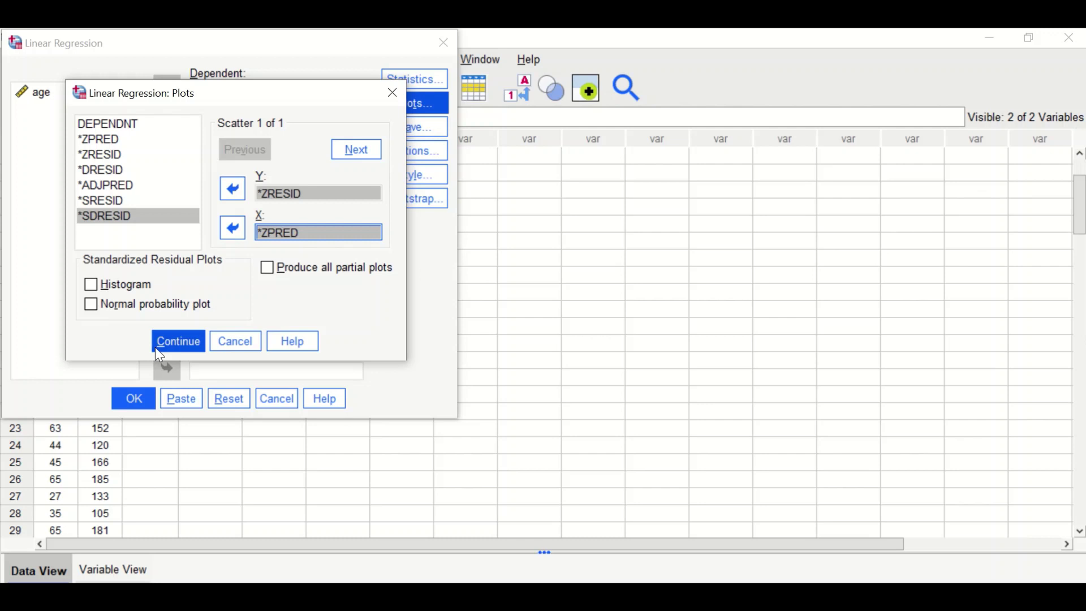
Step: Include the histogram and normal probability plot of the standardized residuals and accept the plot settings
{"action": "left_click", "coordinate": [91, 284]}
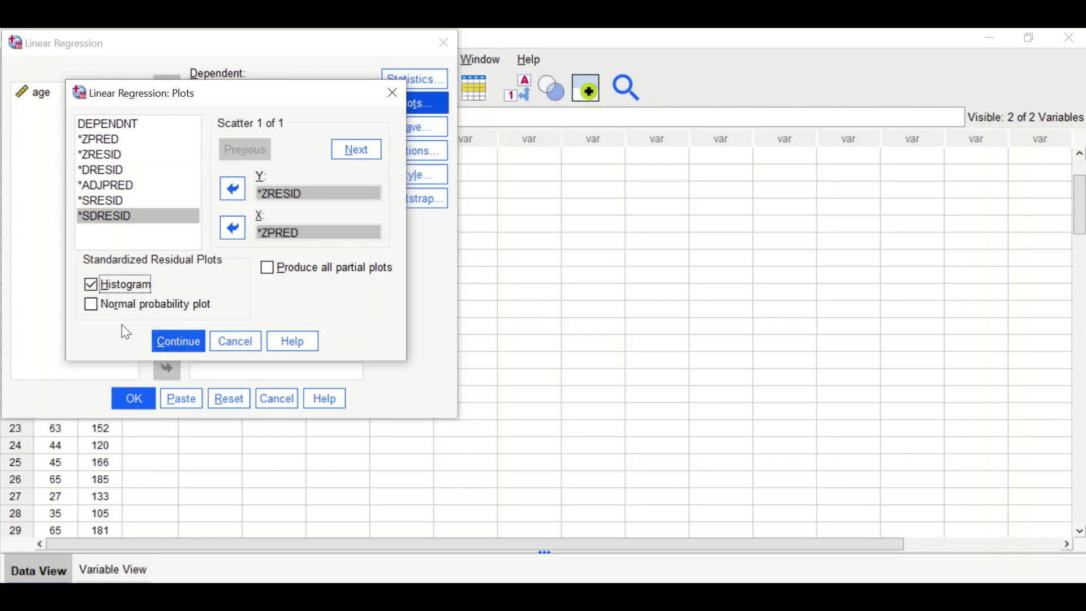
{"action": "left_click", "coordinate": [91, 305]}
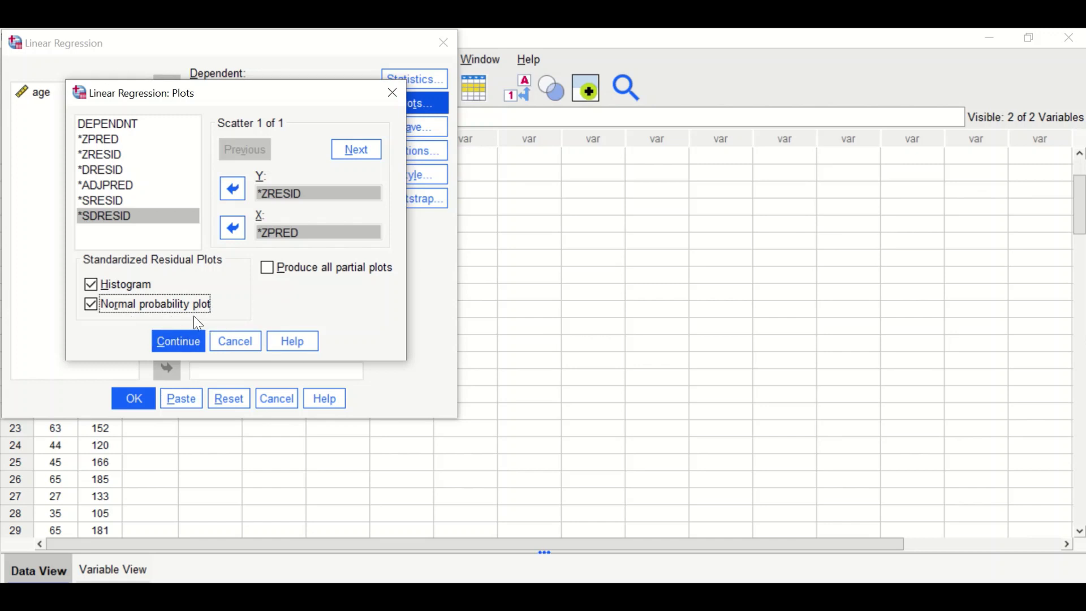
{"action": "left_click", "coordinate": [183, 337]}
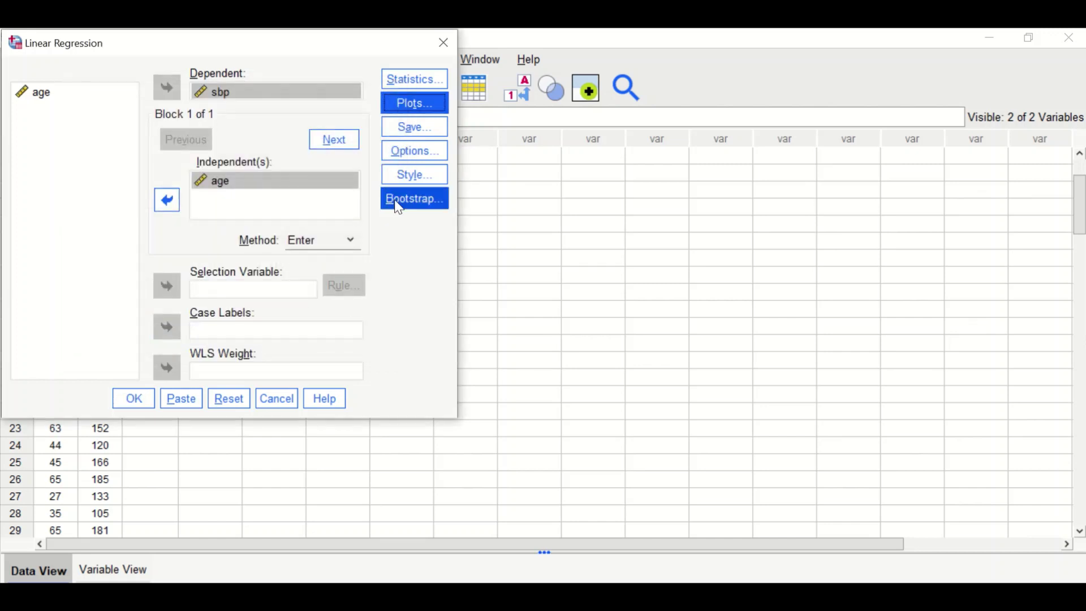
Step: Accept the default stepping and missing-value options and run the linear regression
{"action": "left_click", "coordinate": [410, 151]}
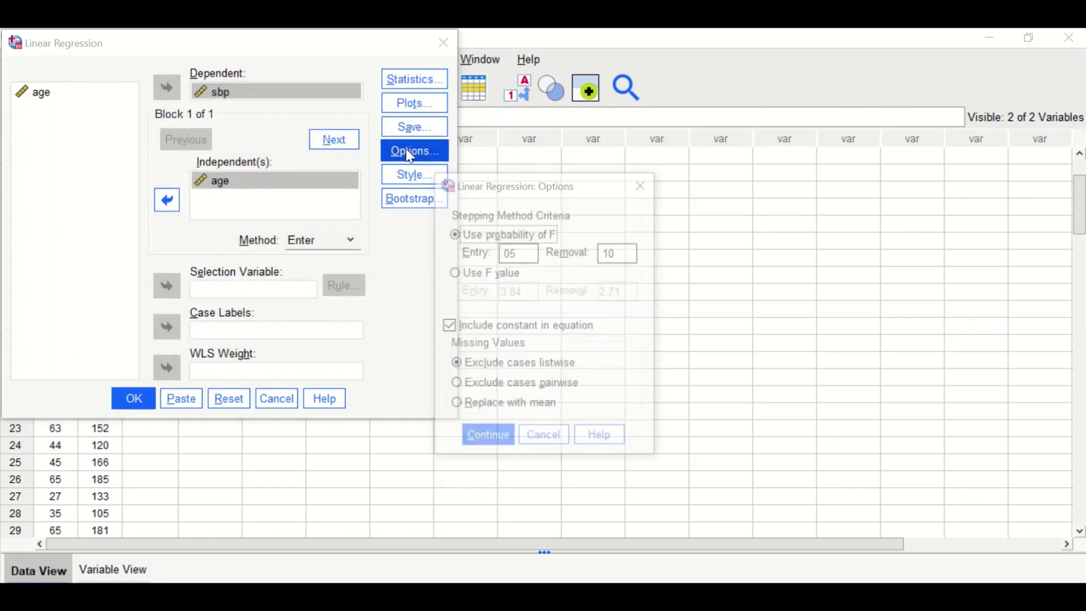
{"action": "left_click", "coordinate": [486, 440]}
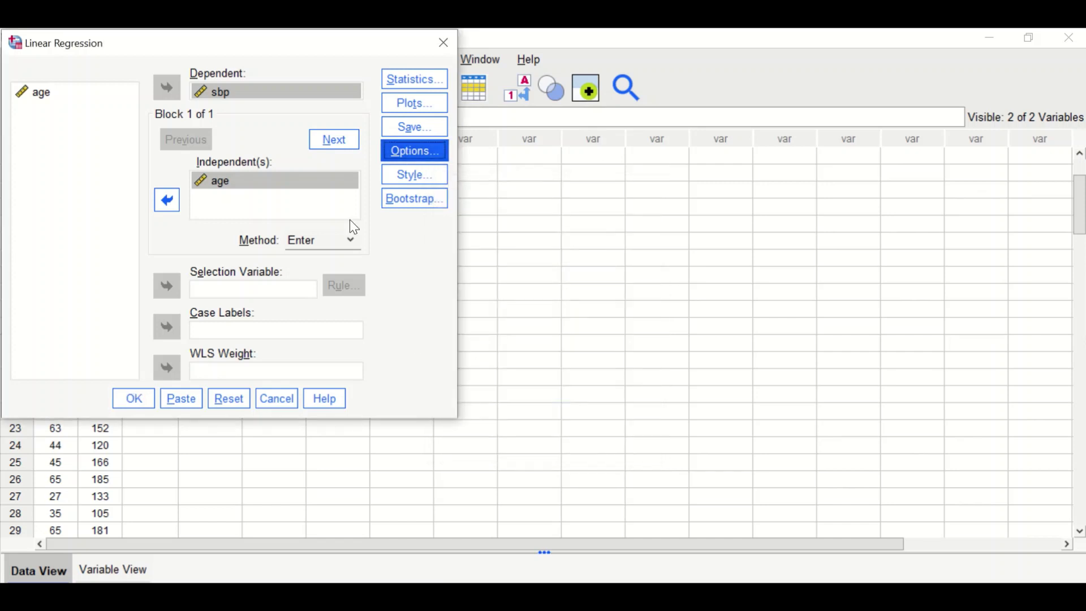
{"action": "left_click", "coordinate": [136, 405]}
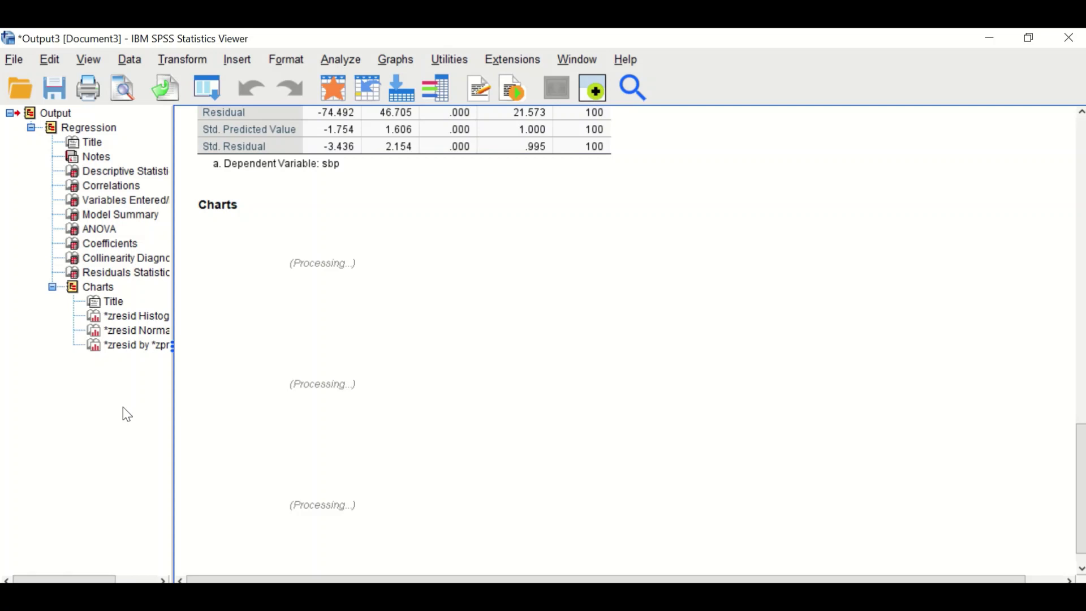
Step: Examine the Descriptive Statistics and Correlations tables for sbp and age in the regression output
{"action": "left_click", "coordinate": [392, 331]}
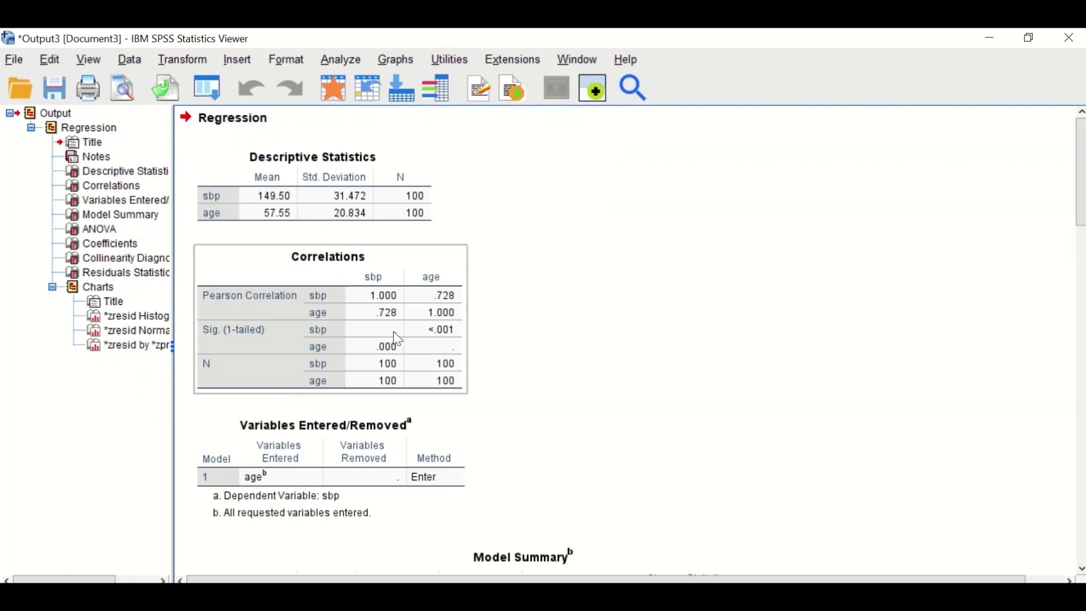
{"action": "left_click", "coordinate": [507, 288]}
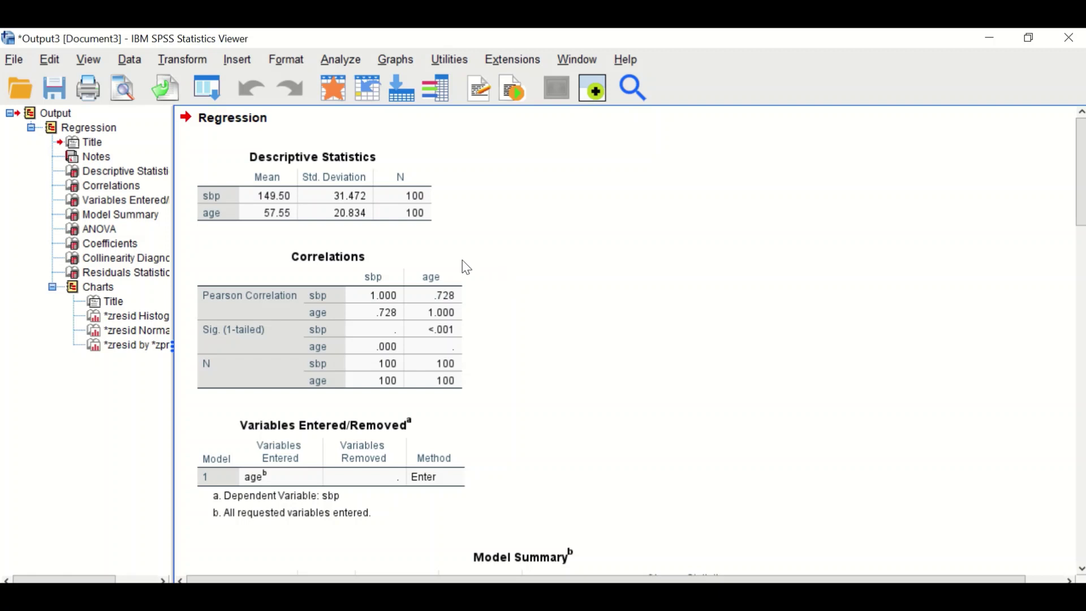
{"action": "left_click", "coordinate": [434, 204]}
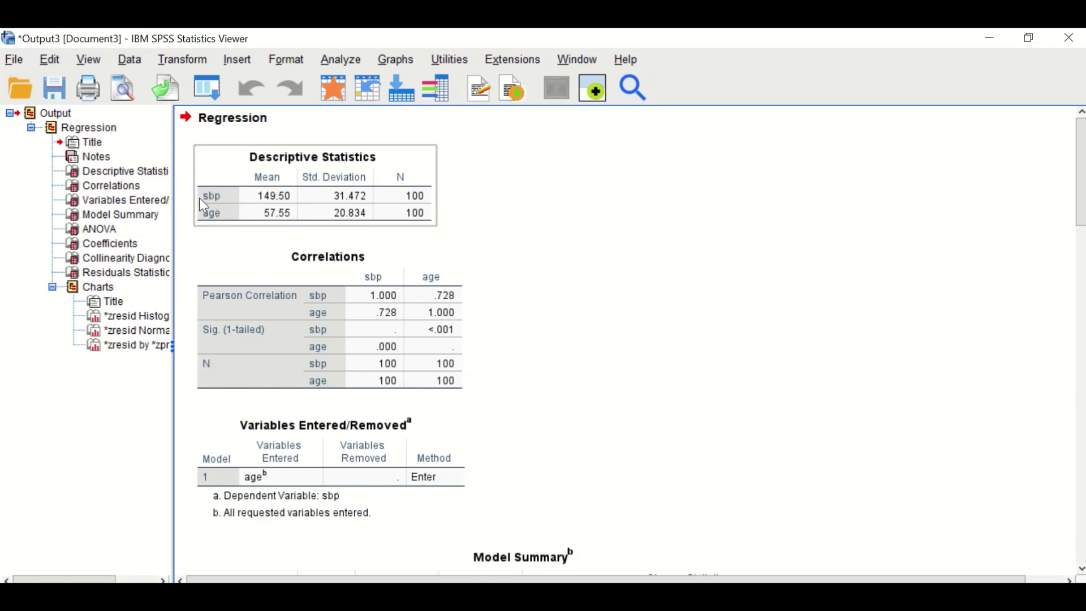
{"action": "left_click", "coordinate": [204, 233]}
{"action": "left_click", "coordinate": [229, 221]}
{"action": "left_click", "coordinate": [483, 232]}
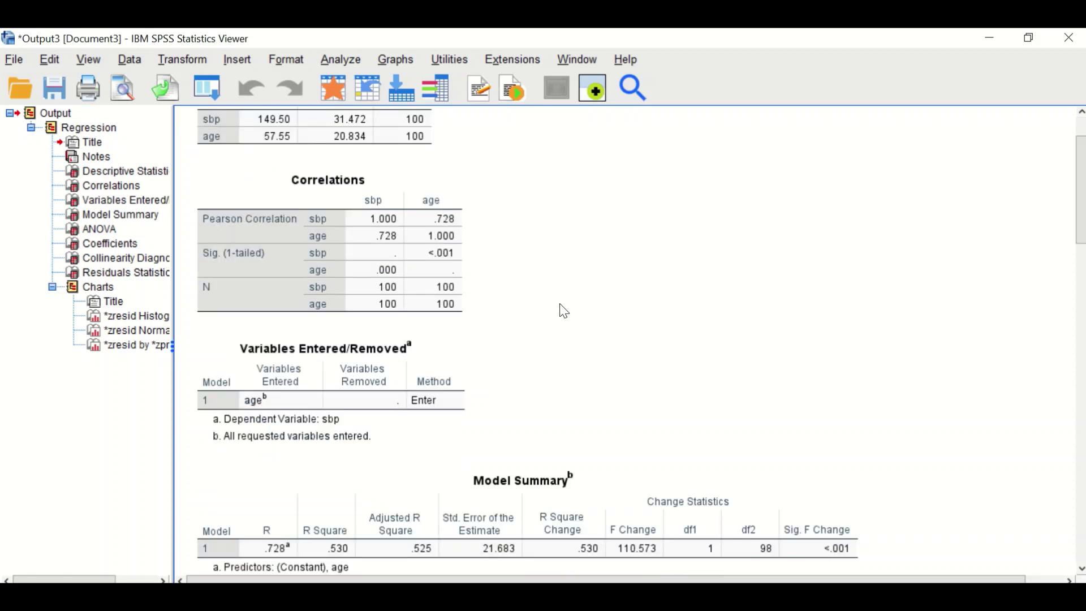
{"action": "left_click", "coordinate": [361, 215]}
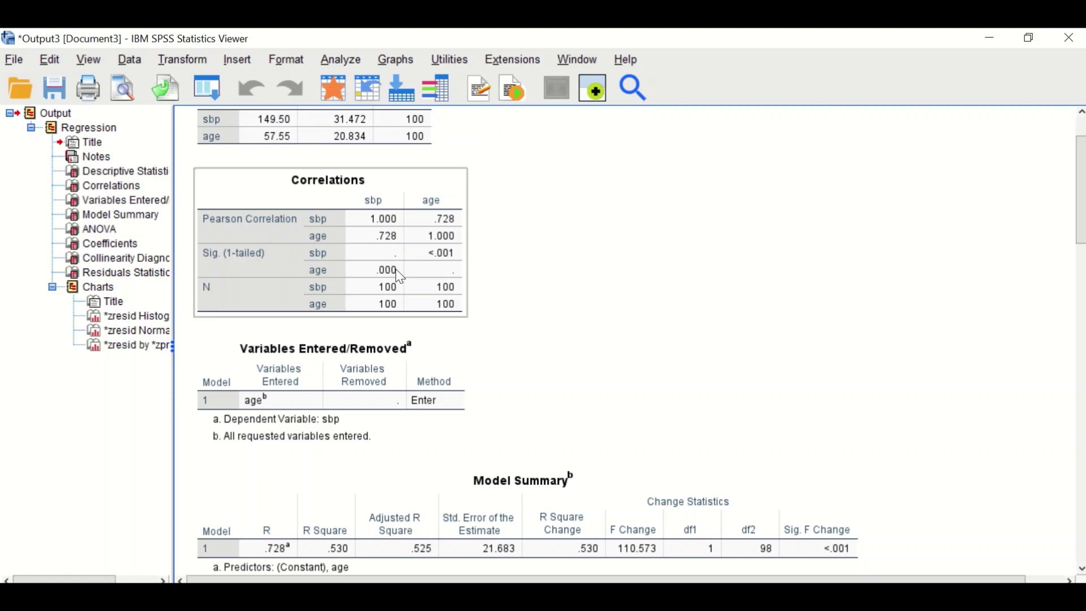
{"action": "scroll", "coordinate": [576, 289], "scroll_direction": "down", "scroll_amount": 5}
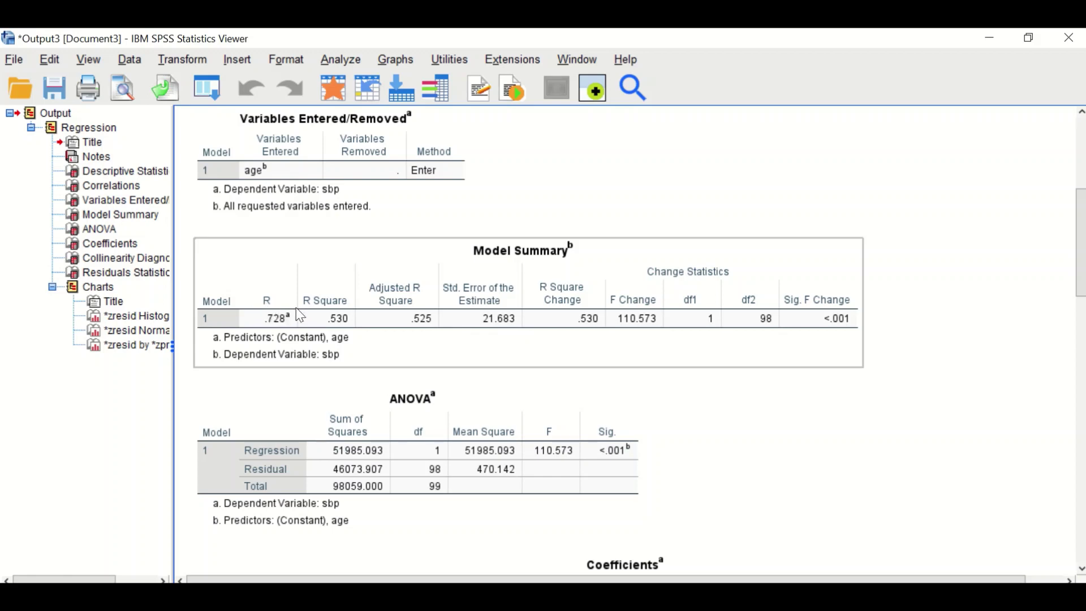
{"action": "scroll", "coordinate": [301, 315], "scroll_direction": "up", "scroll_amount": 5}
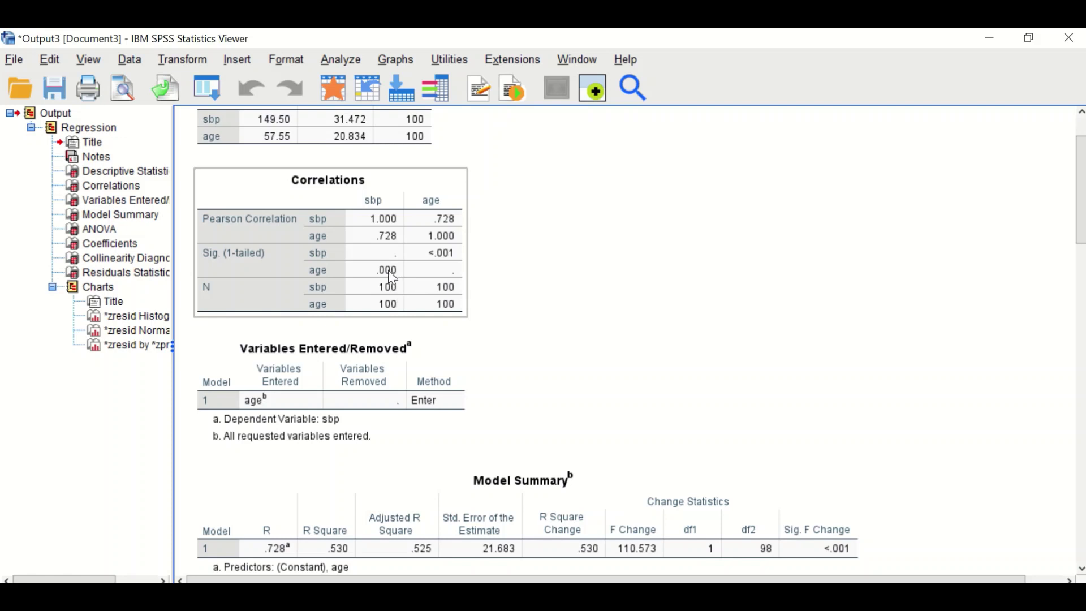
Step: Review the Model Summary, ANOVA and Coefficients tables of the regression output
{"action": "scroll", "coordinate": [375, 240], "scroll_direction": "down", "scroll_amount": 3}
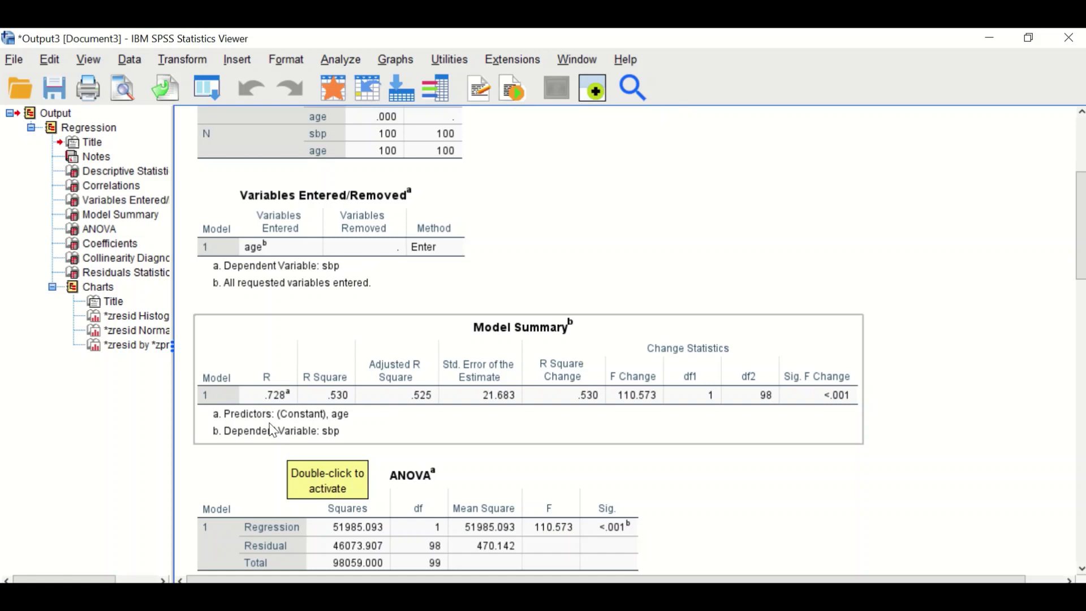
{"action": "scroll", "coordinate": [273, 431], "scroll_direction": "down", "scroll_amount": 3}
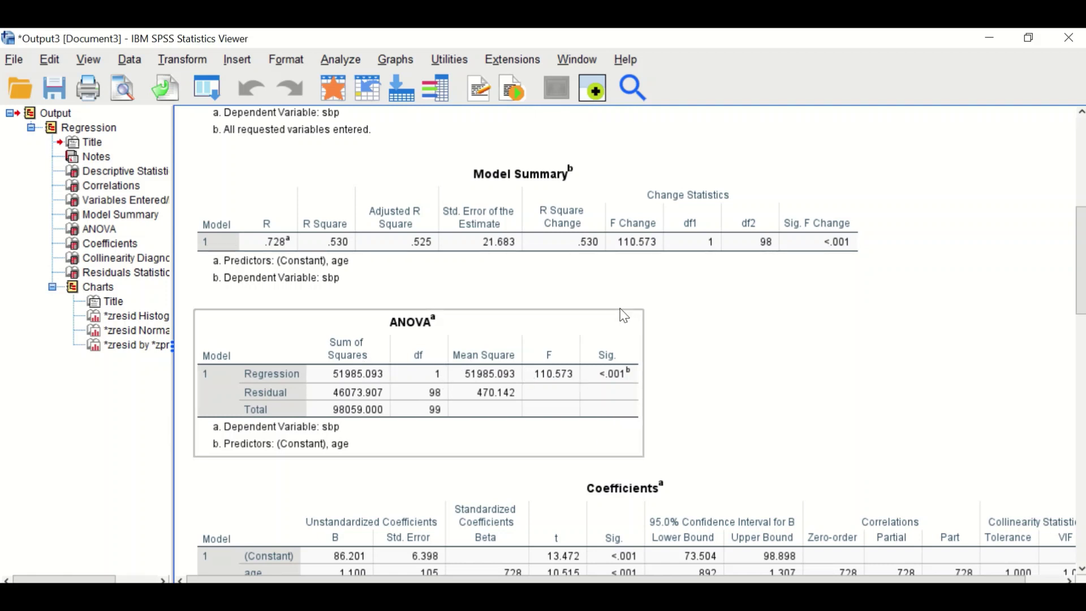
{"action": "left_click", "coordinate": [645, 350]}
{"action": "scroll", "coordinate": [735, 398], "scroll_direction": "down", "scroll_amount": 5}
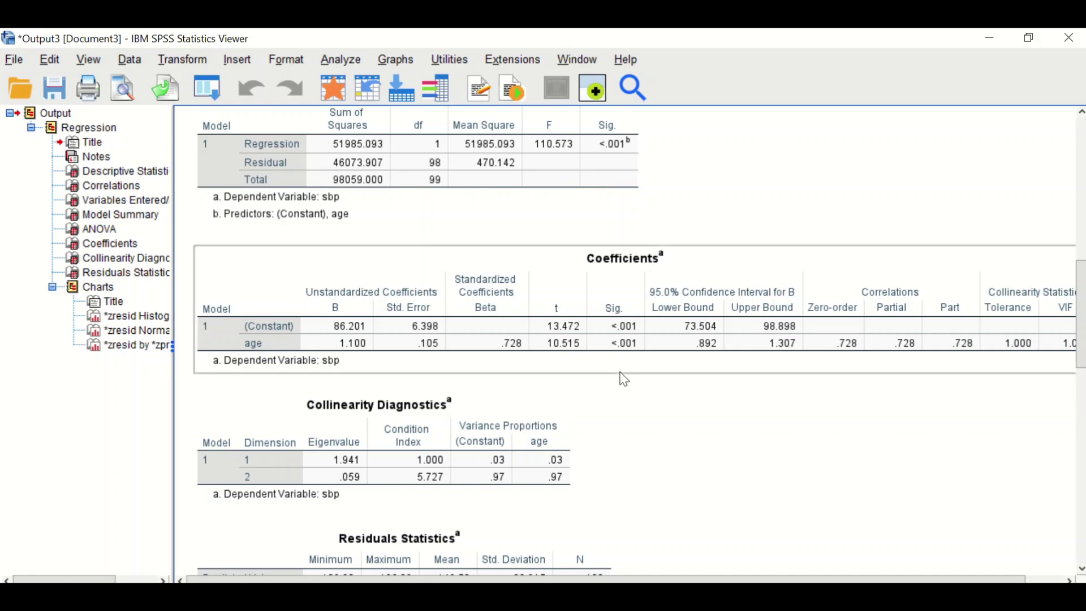
Step: Examine the residual histogram, the normal P-P plot and the scatterplot of standardized residuals against predicted values
{"action": "scroll", "coordinate": [622, 378], "scroll_direction": "down", "scroll_amount": 10}
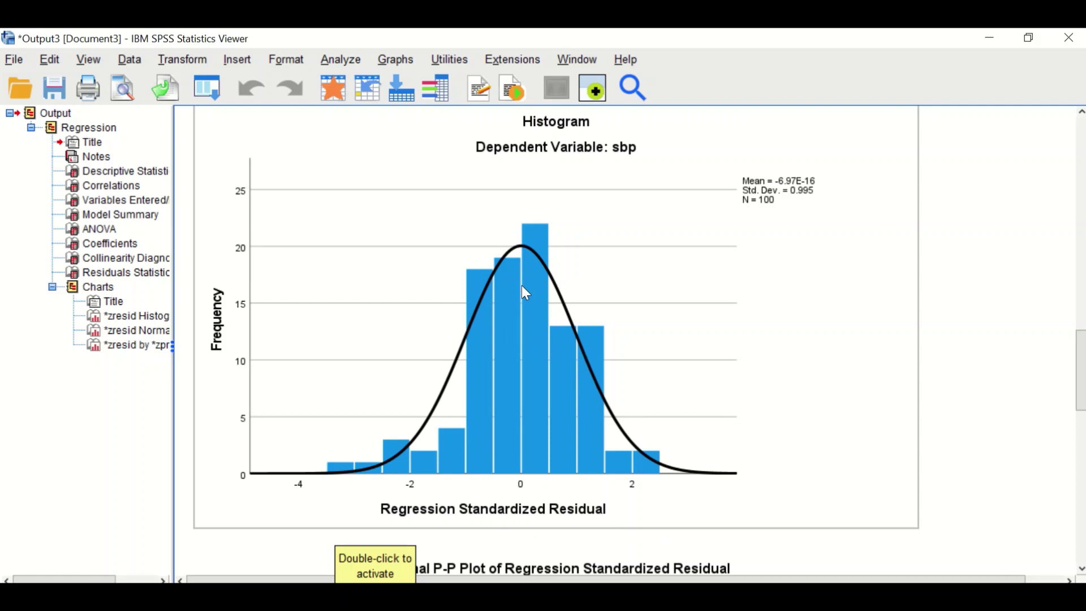
{"action": "scroll", "coordinate": [576, 355], "scroll_direction": "down", "scroll_amount": 3}
{"action": "scroll", "coordinate": [582, 355], "scroll_direction": "down", "scroll_amount": 3}
{"action": "left_click", "coordinate": [582, 355]}
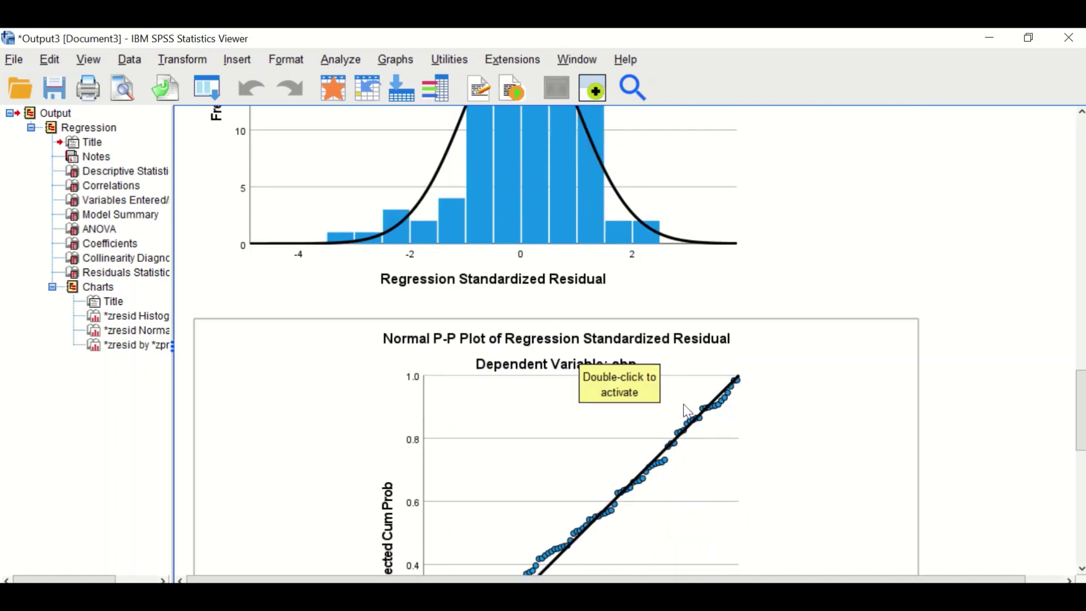
{"action": "scroll", "coordinate": [512, 342], "scroll_direction": "down", "scroll_amount": 3}
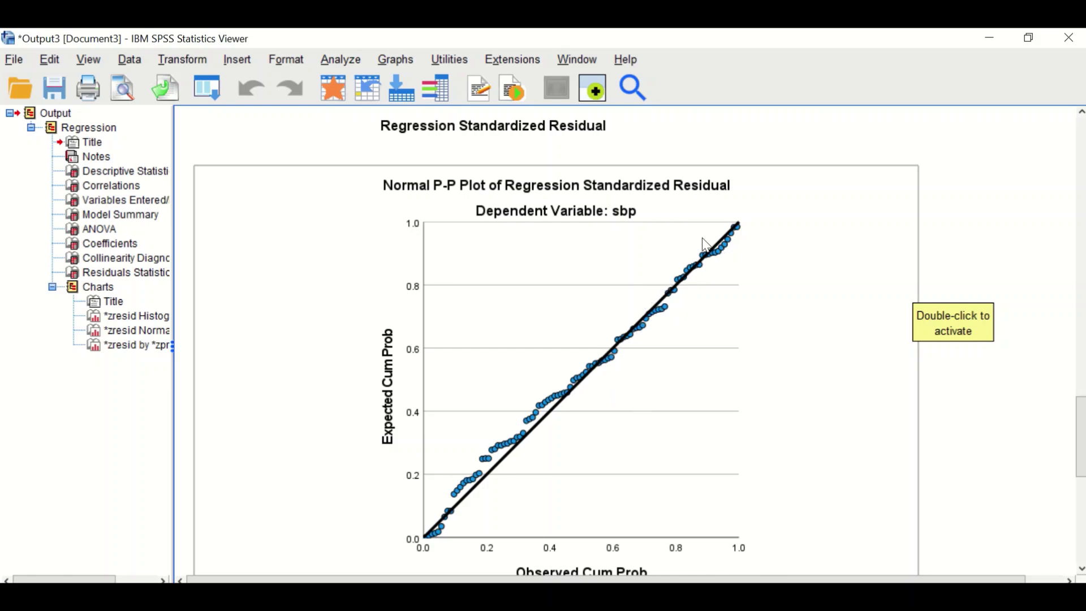
{"action": "scroll", "coordinate": [628, 396], "scroll_direction": "down", "scroll_amount": 5}
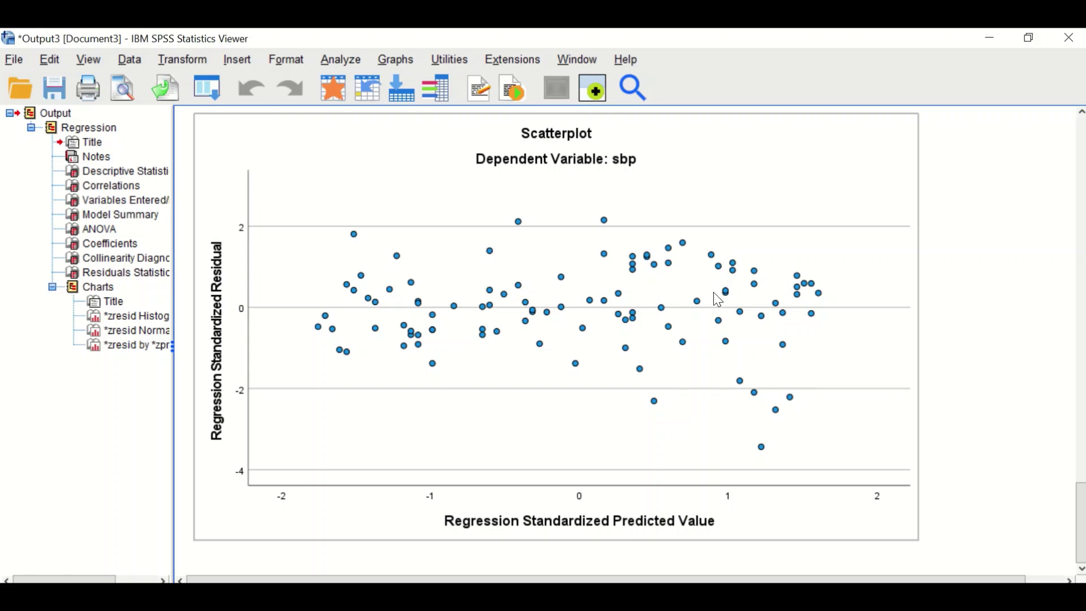
{"action": "scroll", "coordinate": [712, 361], "scroll_direction": "up", "scroll_amount": 10}
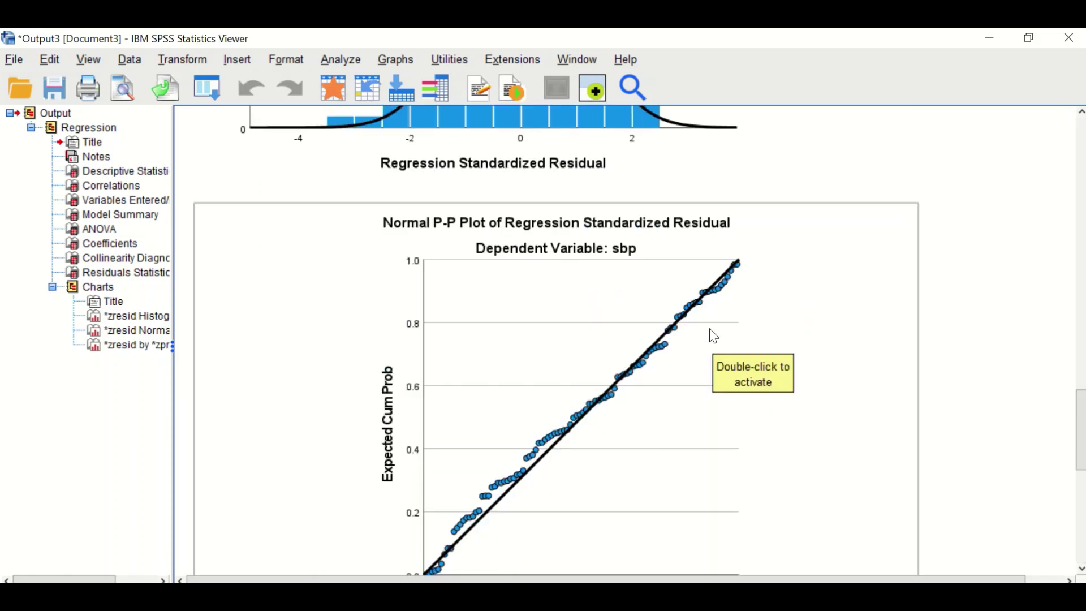
{"action": "scroll", "coordinate": [689, 343], "scroll_direction": "up", "scroll_amount": 10}
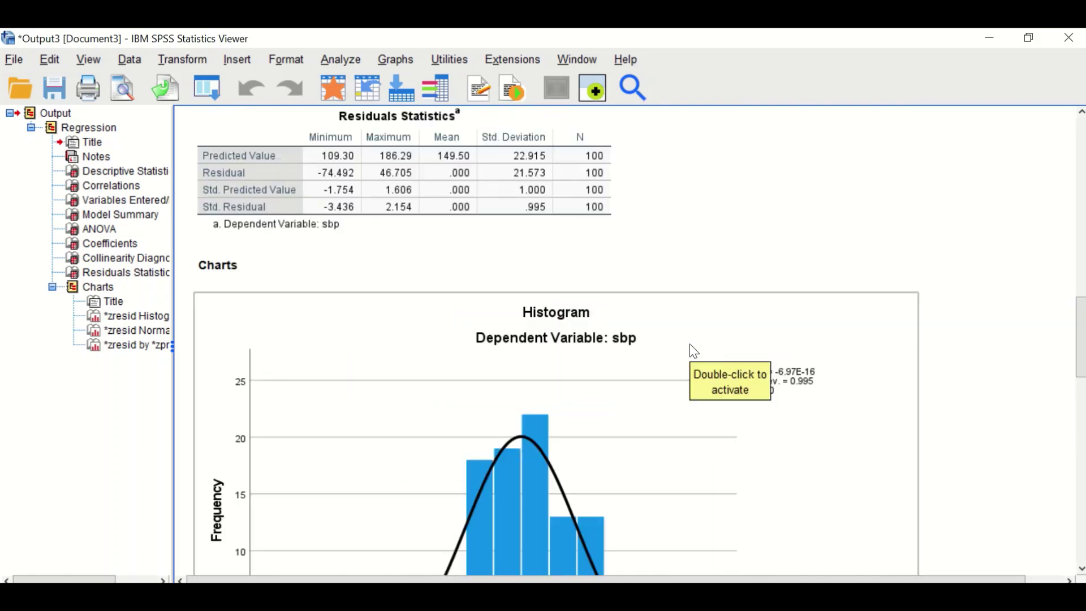